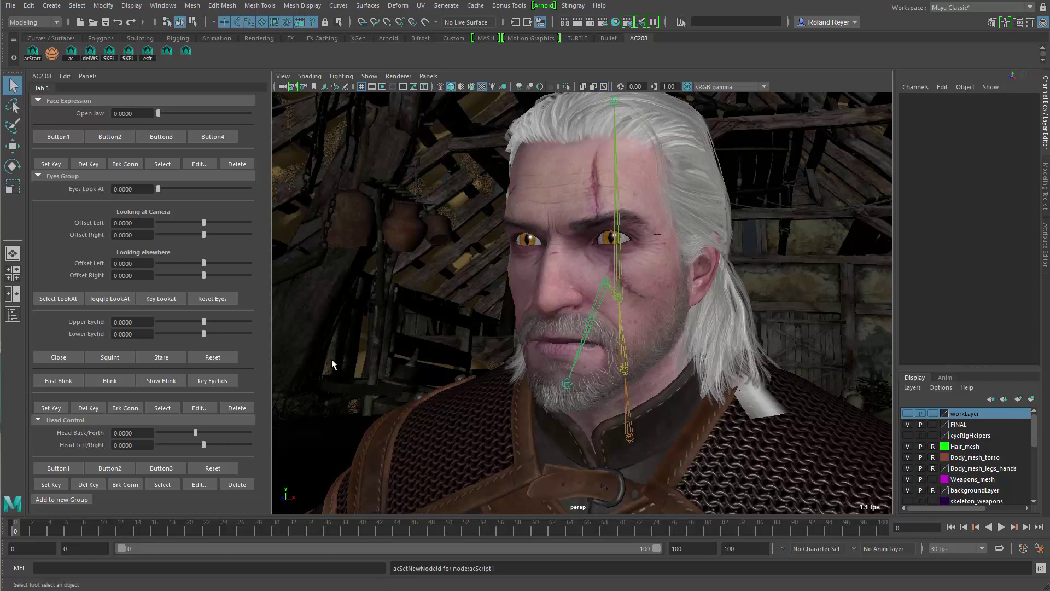
Collapse the Face Expression, Eyes Group and Head Control groups down to their headers
click(85, 102)
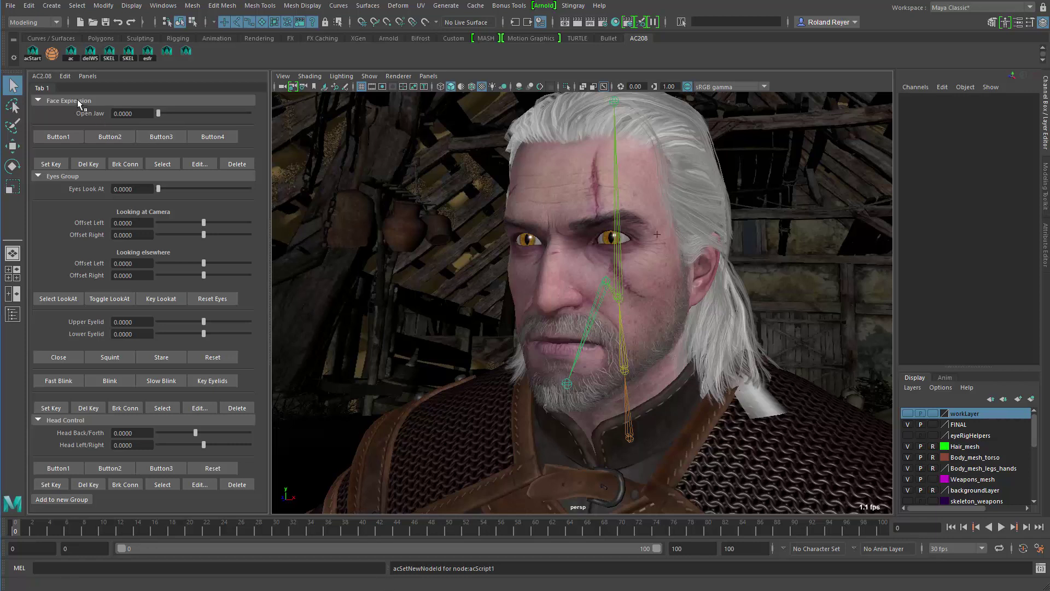
click(80, 113)
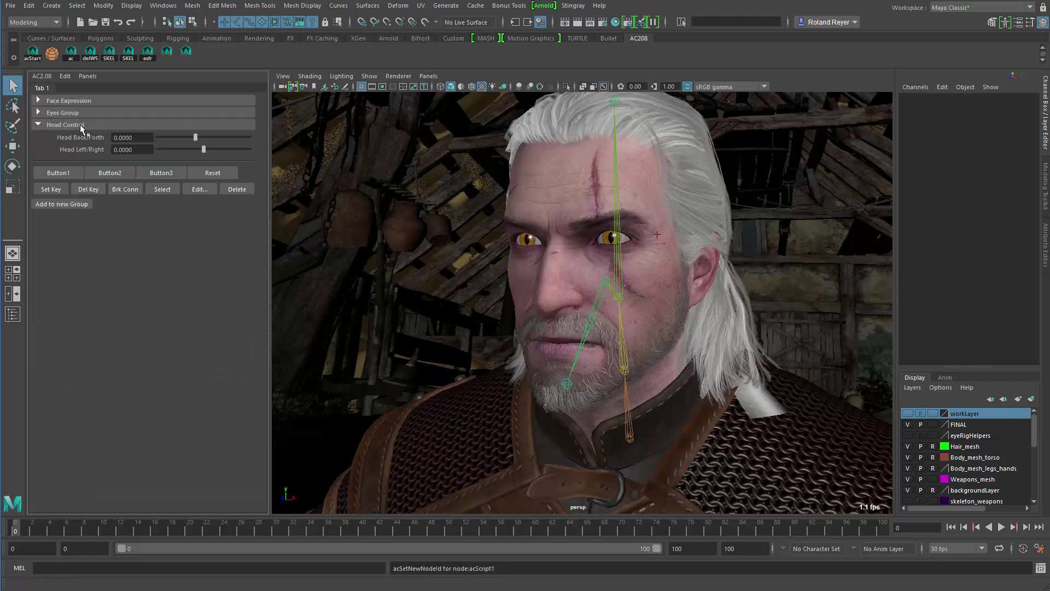
click(80, 124)
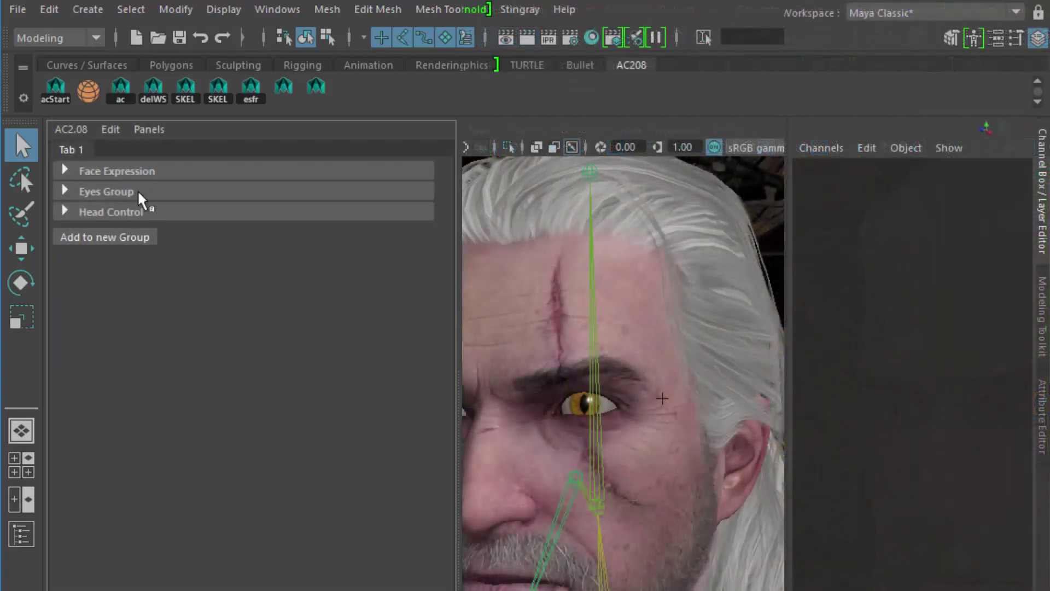
Insert blendShape1 sliders frownLeft, frownRight, O_Shape, E_Shape, snarl_Left/Right and eyelidBlend into Face Expression
click(125, 168)
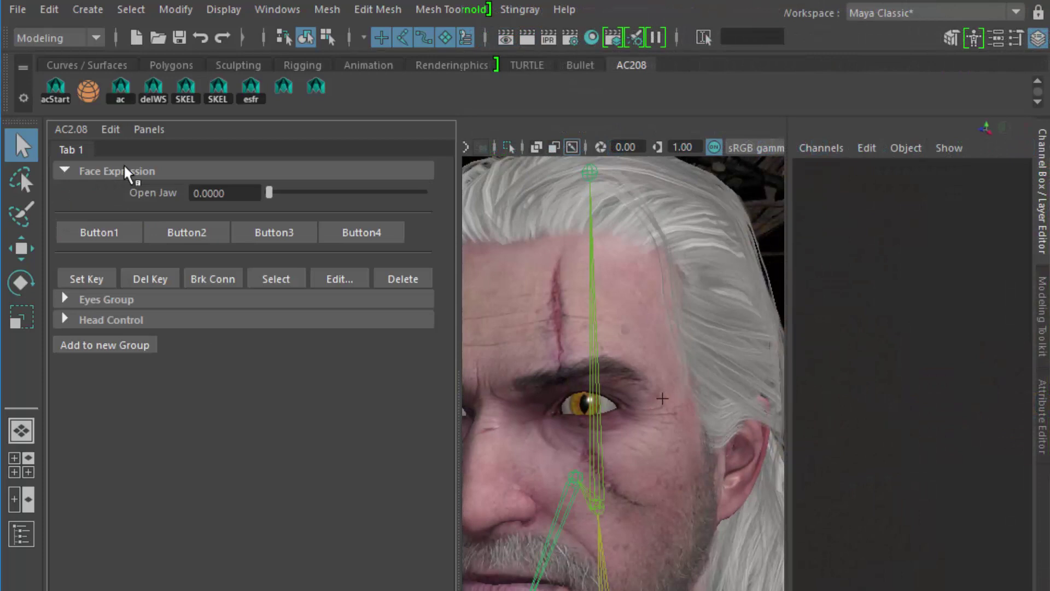
click(515, 465)
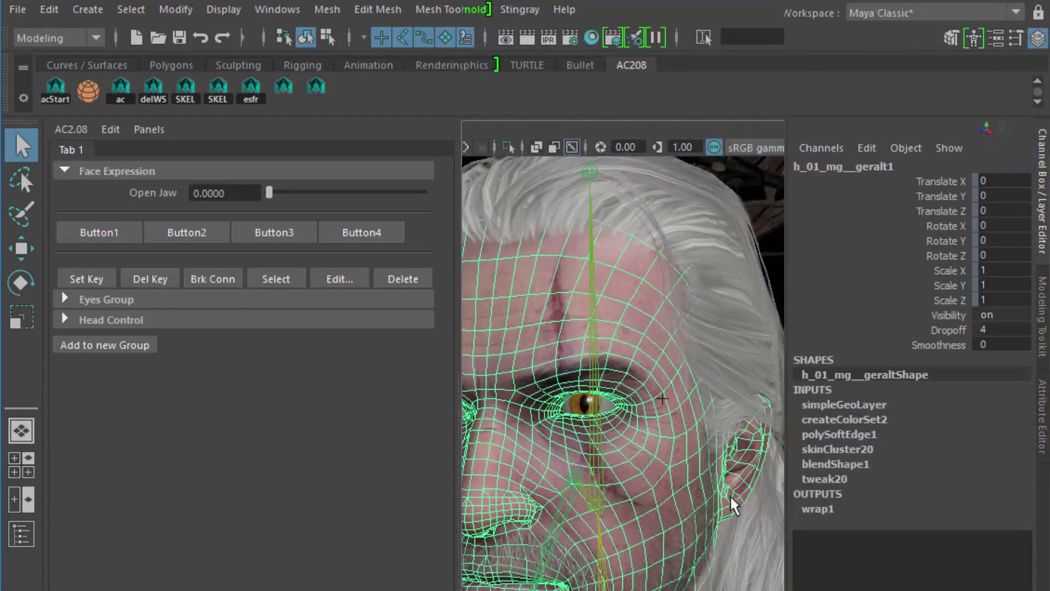
click(862, 464)
drag(932, 509, 942, 588)
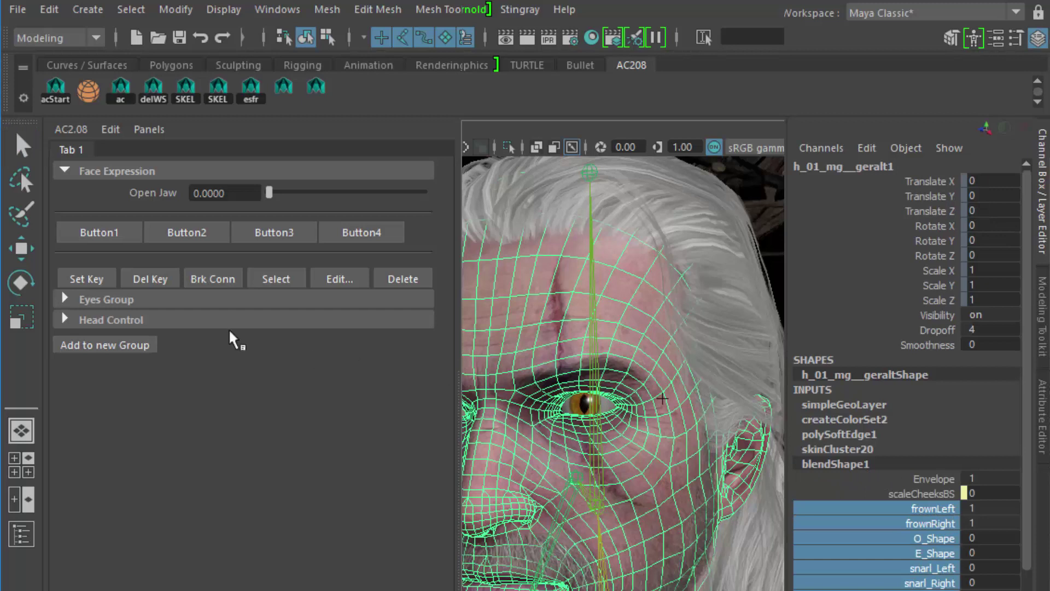
right_click(113, 232)
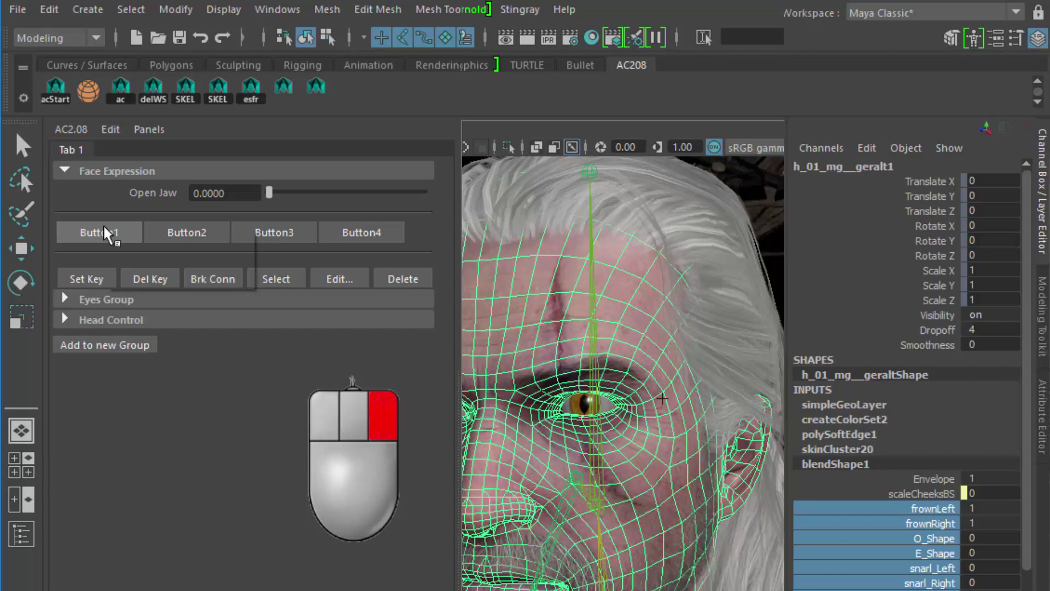
mouse_move(241, 260)
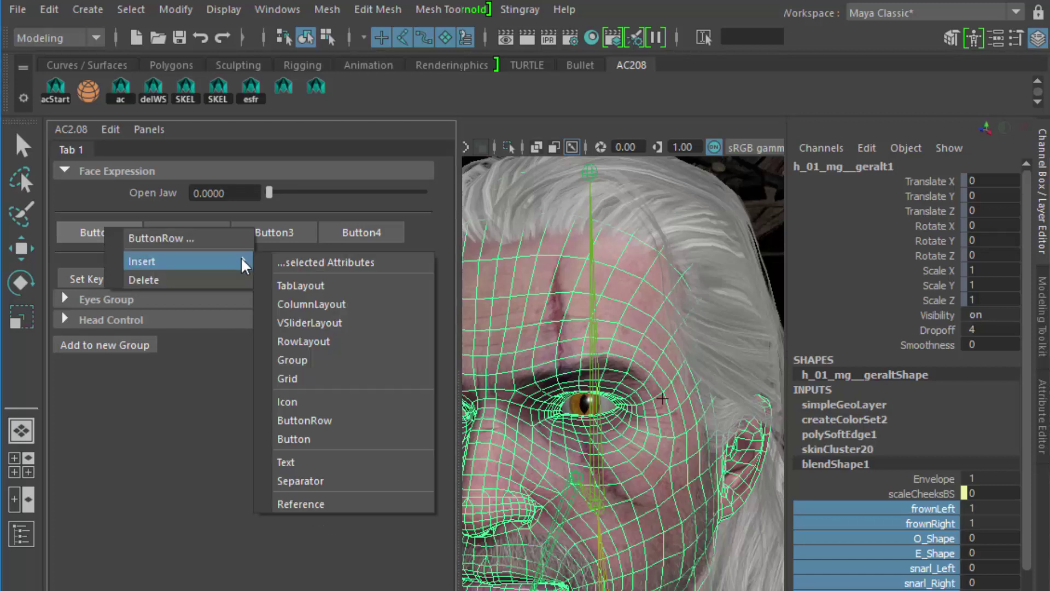
click(329, 262)
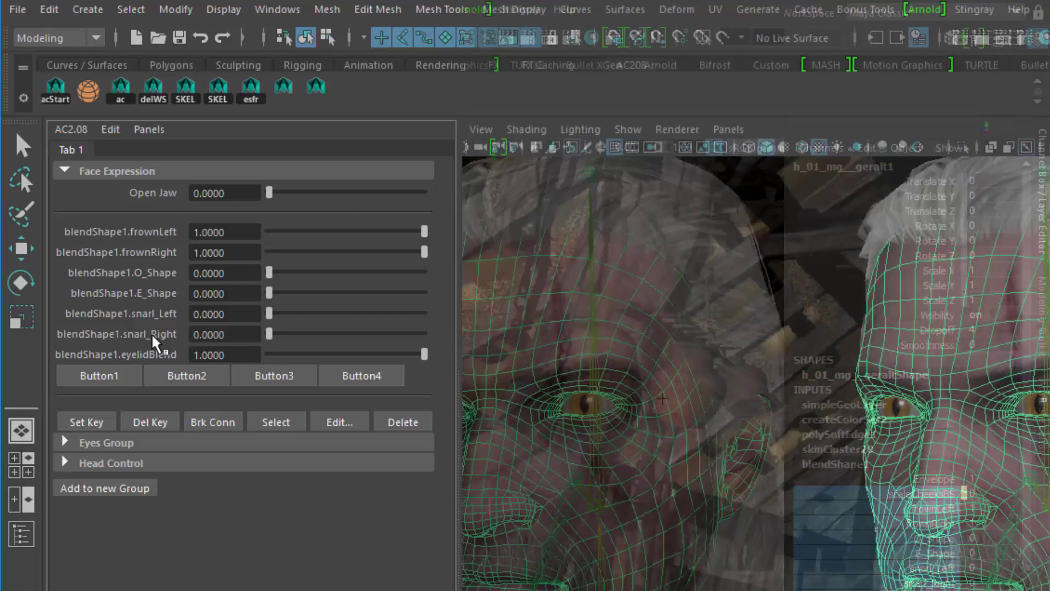
Undo the added sliders and set the Initial Attribute Label preference to Nice Names
key(z)
click(77, 129)
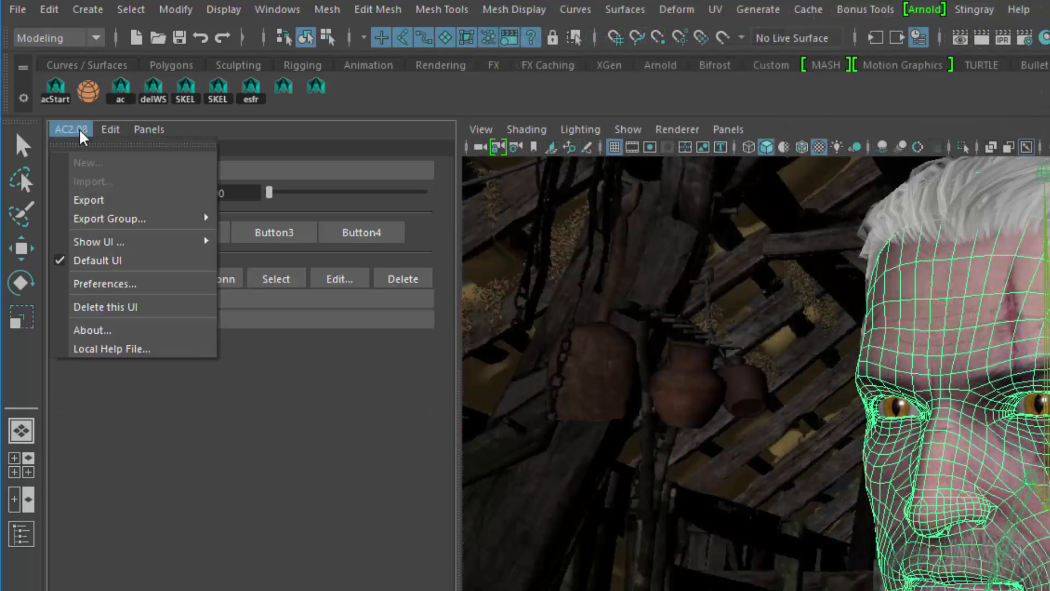
click(97, 284)
click(673, 403)
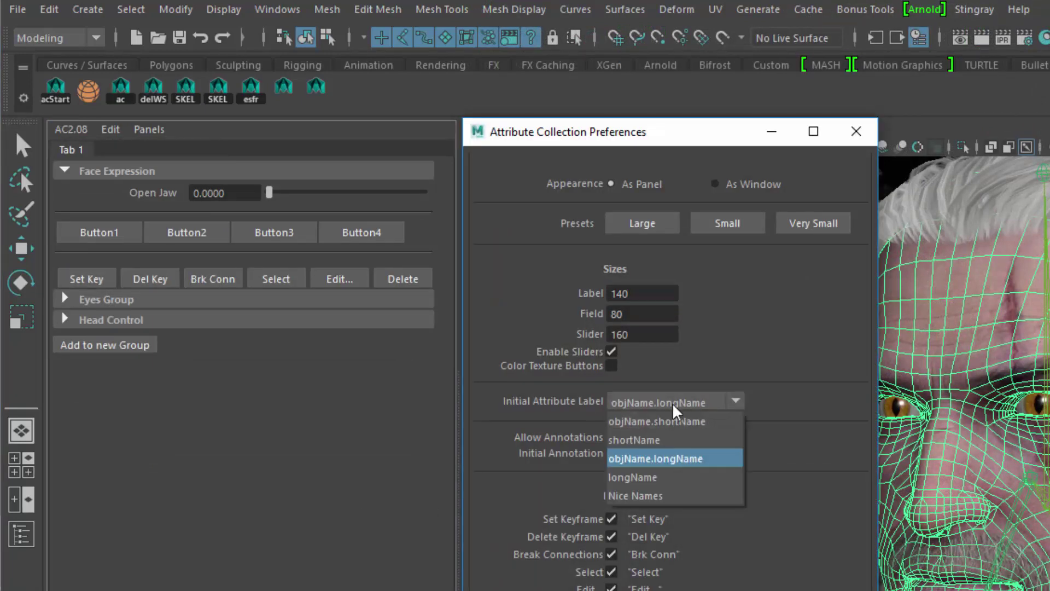
click(695, 496)
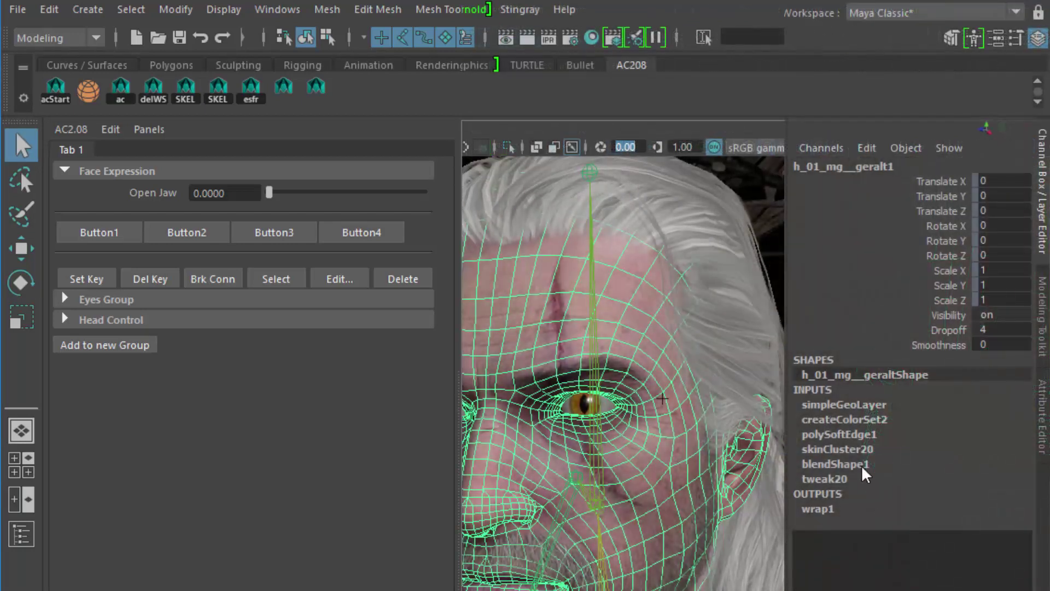
Re-insert the seven blendShape1 channels as sliders labelled Frown Left through Eyelid Blend
click(874, 468)
drag(955, 510, 930, 587)
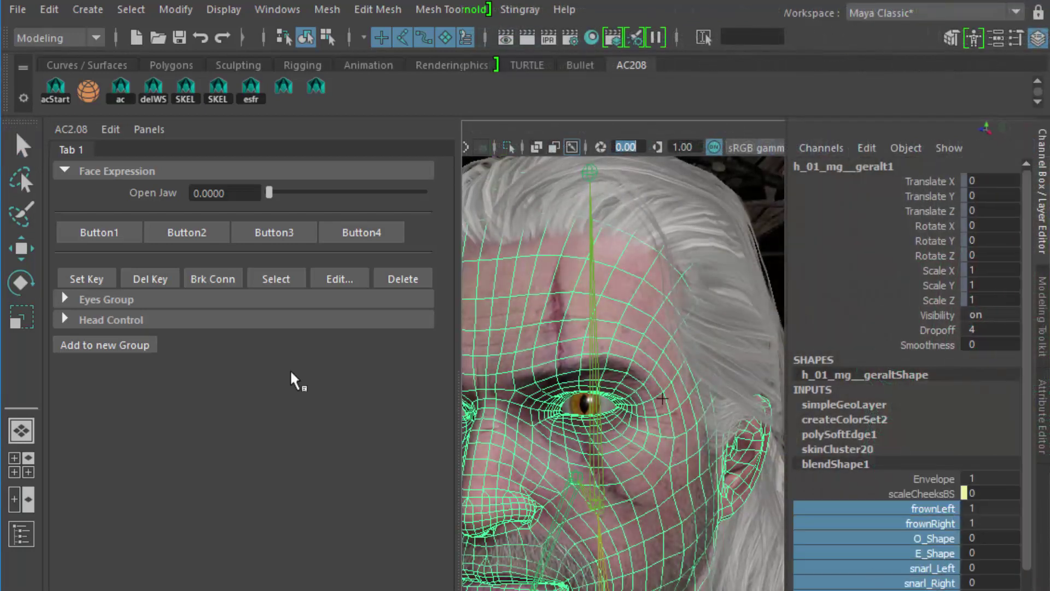
right_click(86, 226)
mouse_move(221, 248)
click(323, 255)
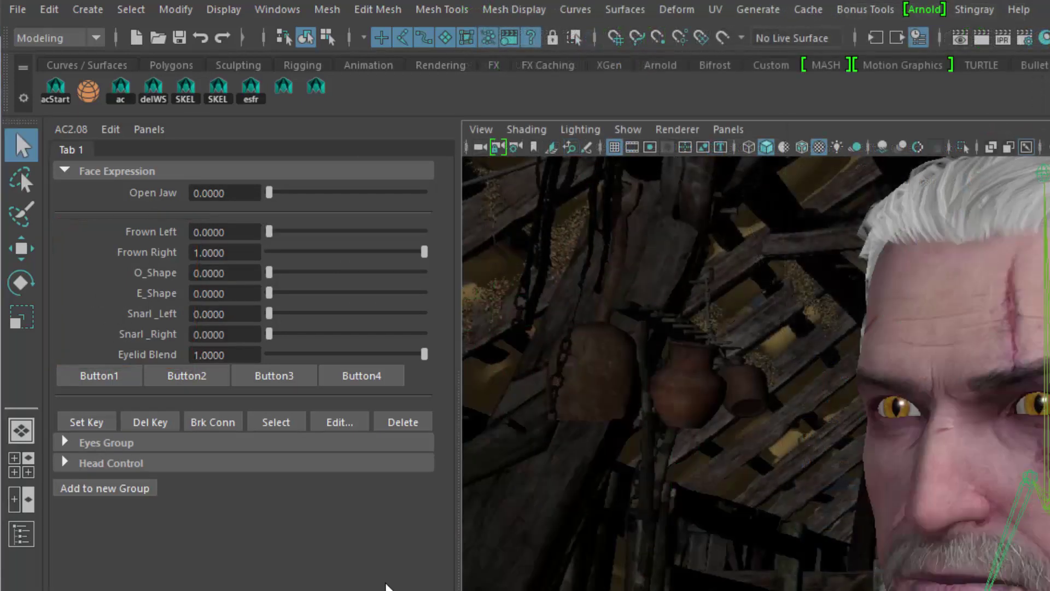
right_click(160, 226)
Bring up the Frown Left slider's edit window and place it beside the panel
right_click(170, 232)
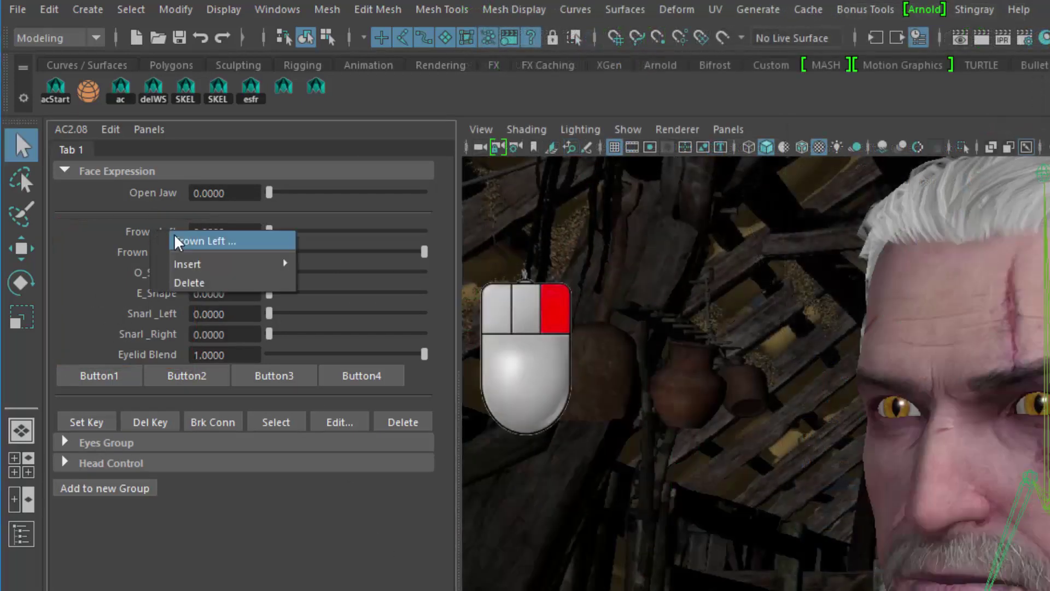
click(184, 243)
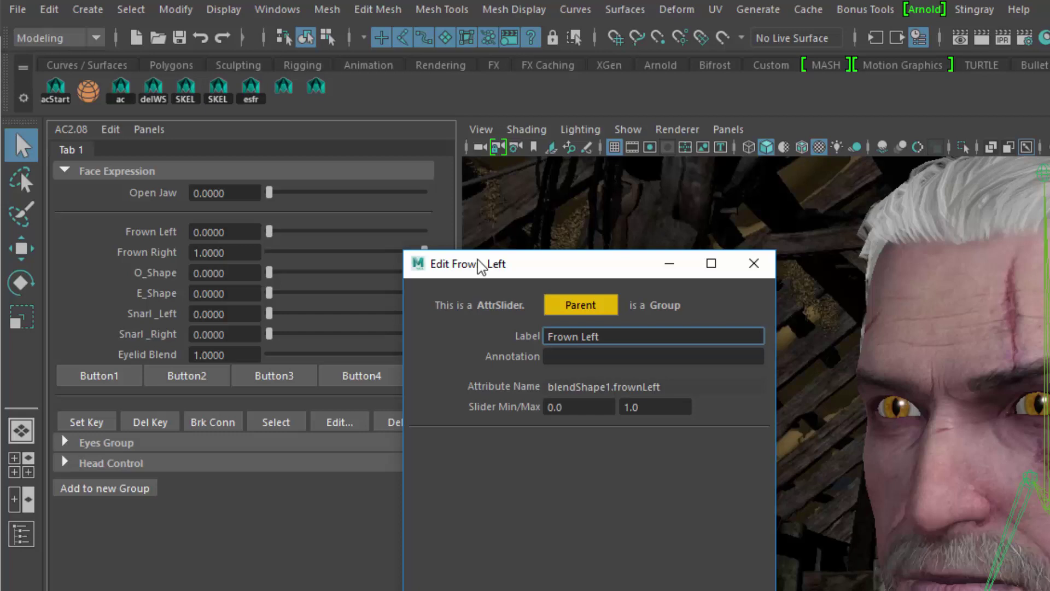
mouse_move(481, 264)
mouse_down()
mouse_move(550, 198)
mouse_move(561, 142)
mouse_up()
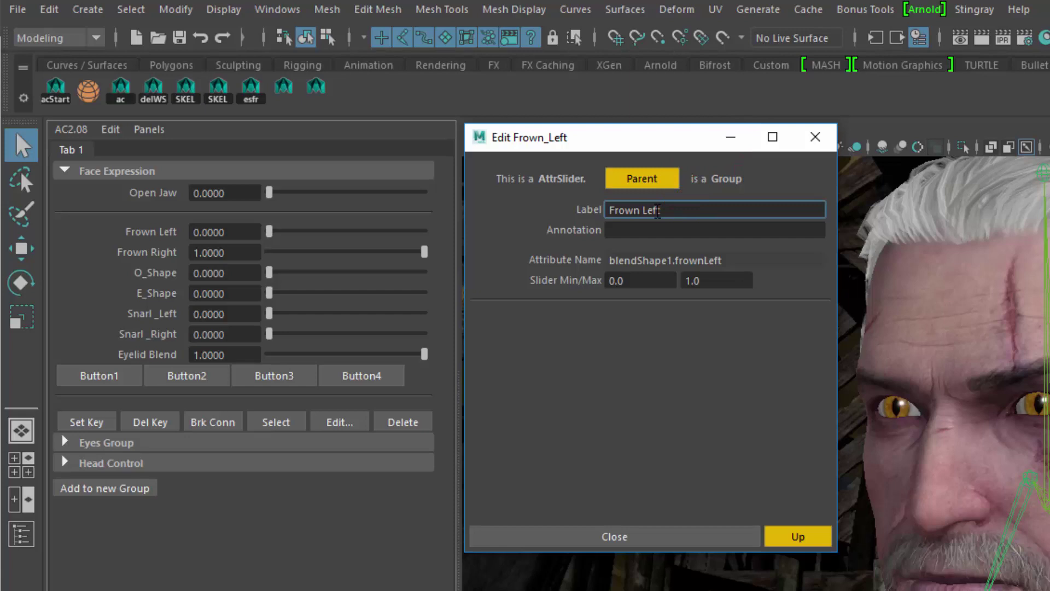
Enter annotation 'this is an annotation', clear it again, and step through the 0.0–1.0 slider range
drag(689, 210, 579, 219)
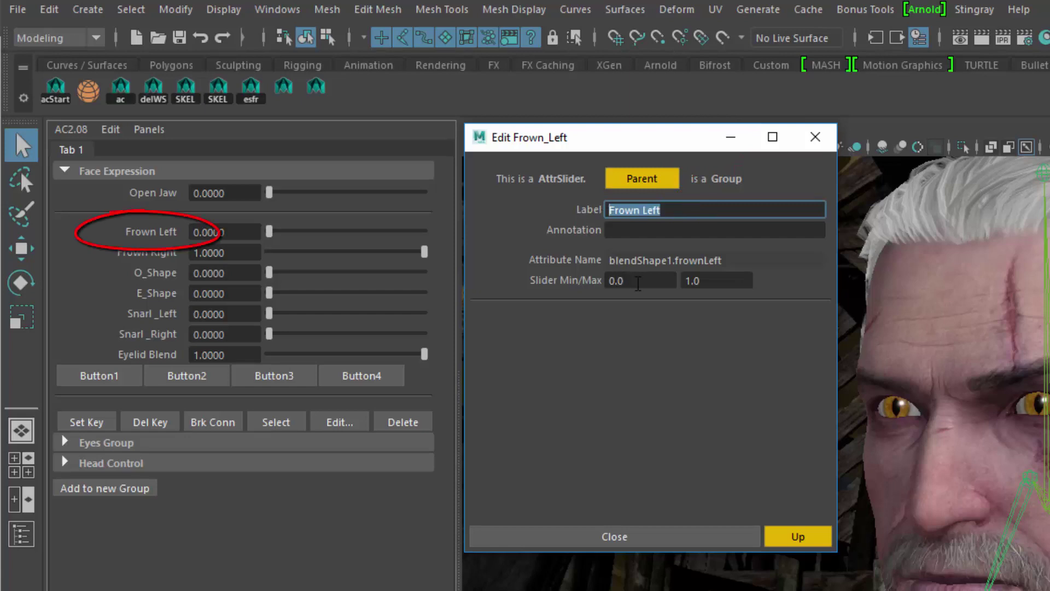
click(638, 232)
text(this )
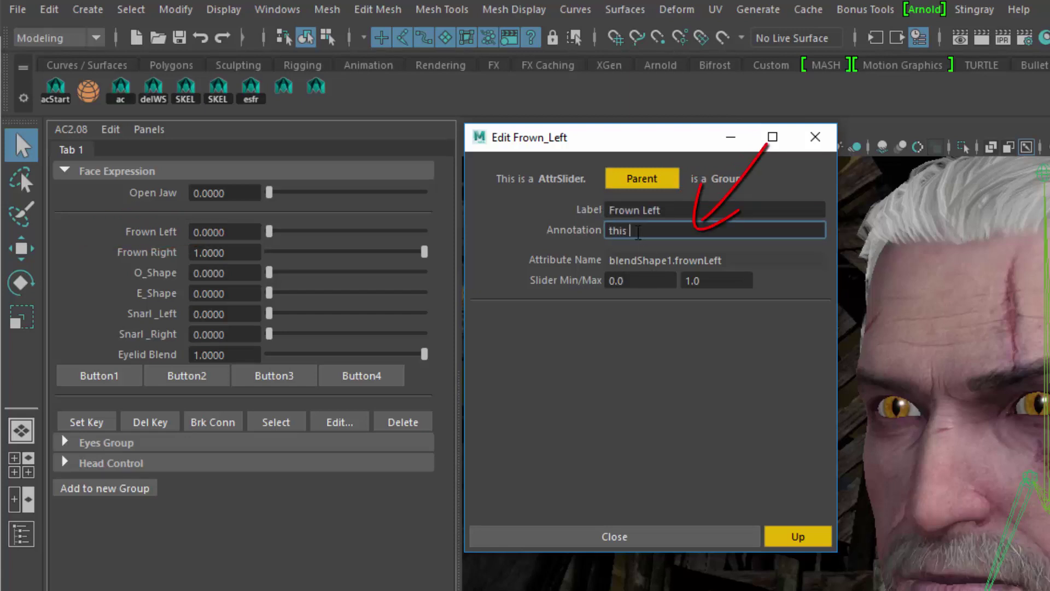
text(is an annotation)
key(Return)
click(156, 262)
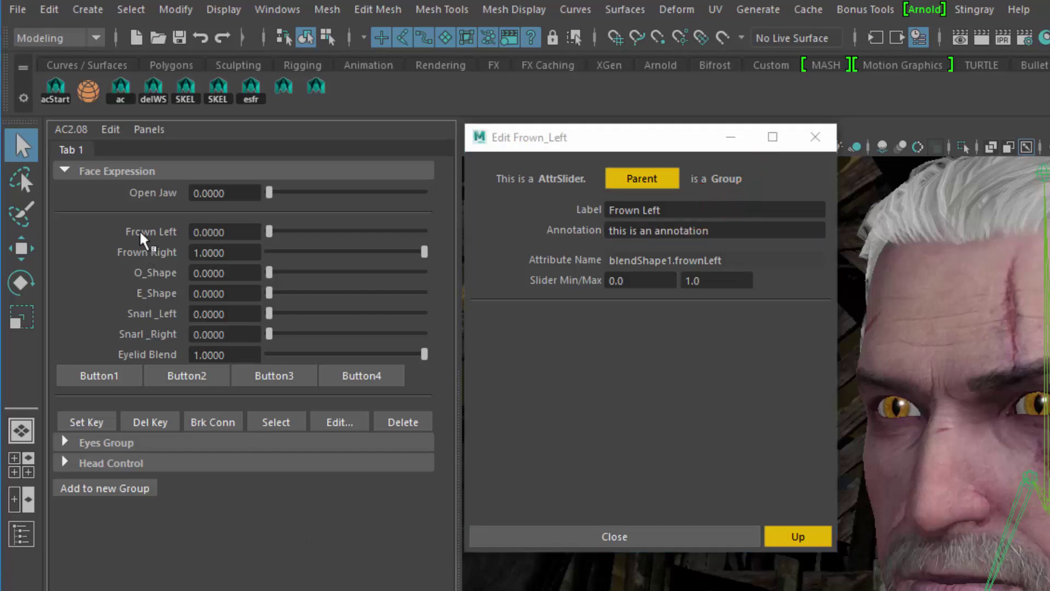
triple_click(743, 225)
key(BackSpace)
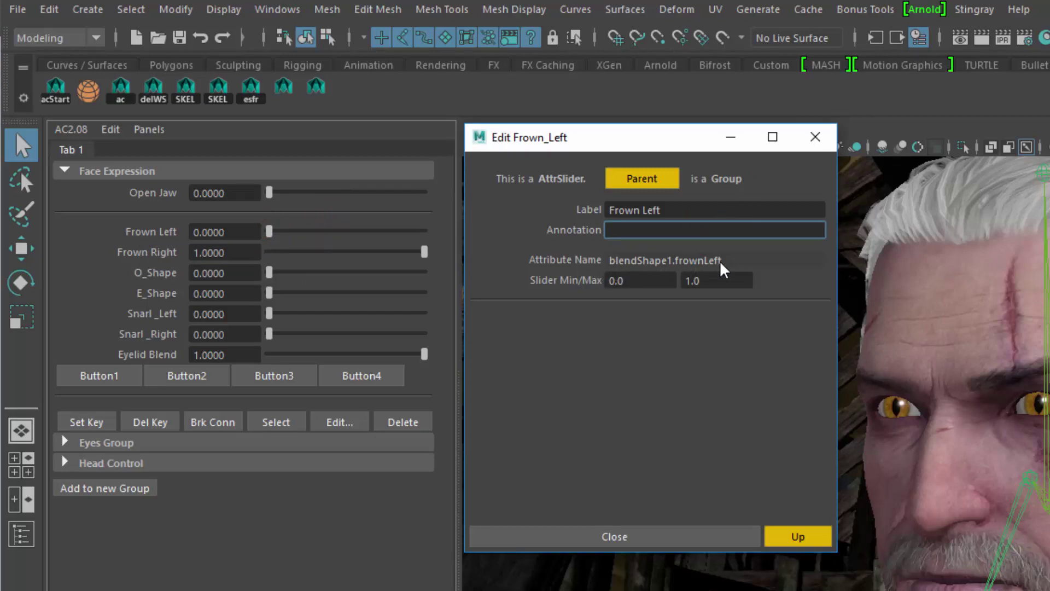
key(Tab)
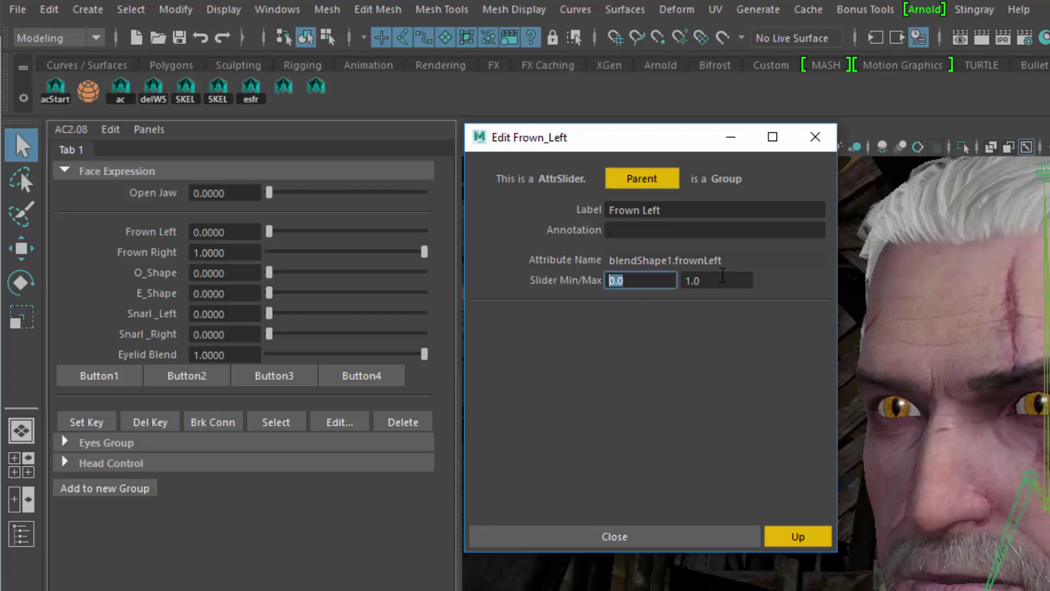
key(Tab)
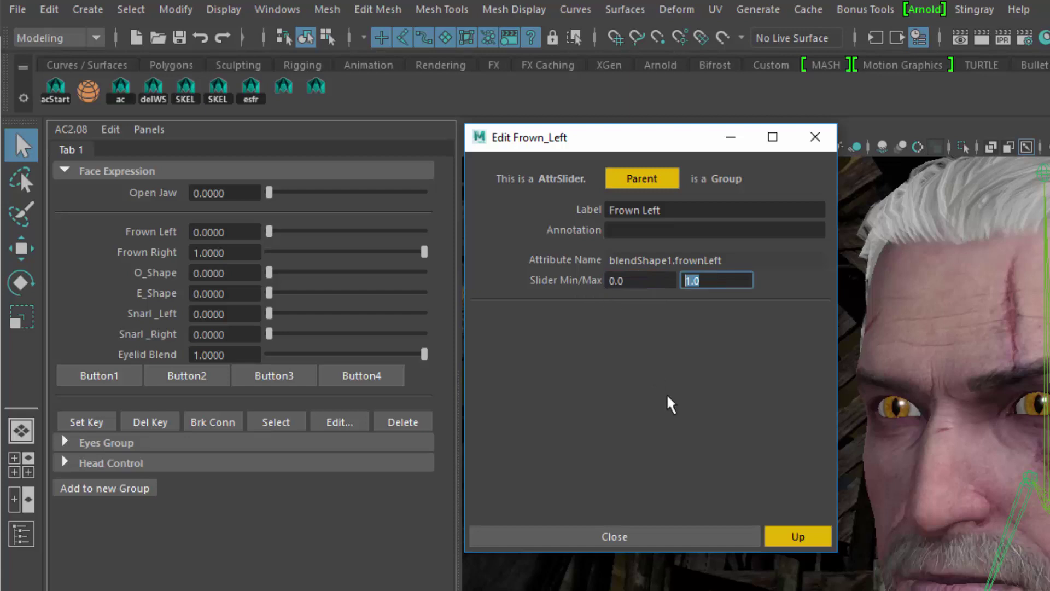
Bring up the Edit Face_Expression1 group window and select its Face Expression label
click(629, 177)
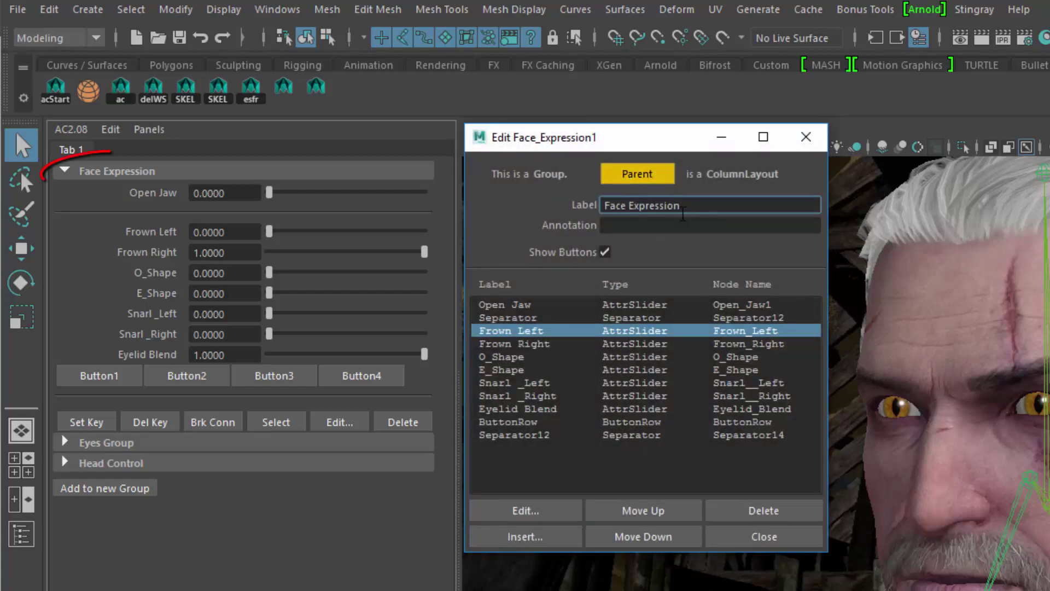
drag(683, 214, 558, 210)
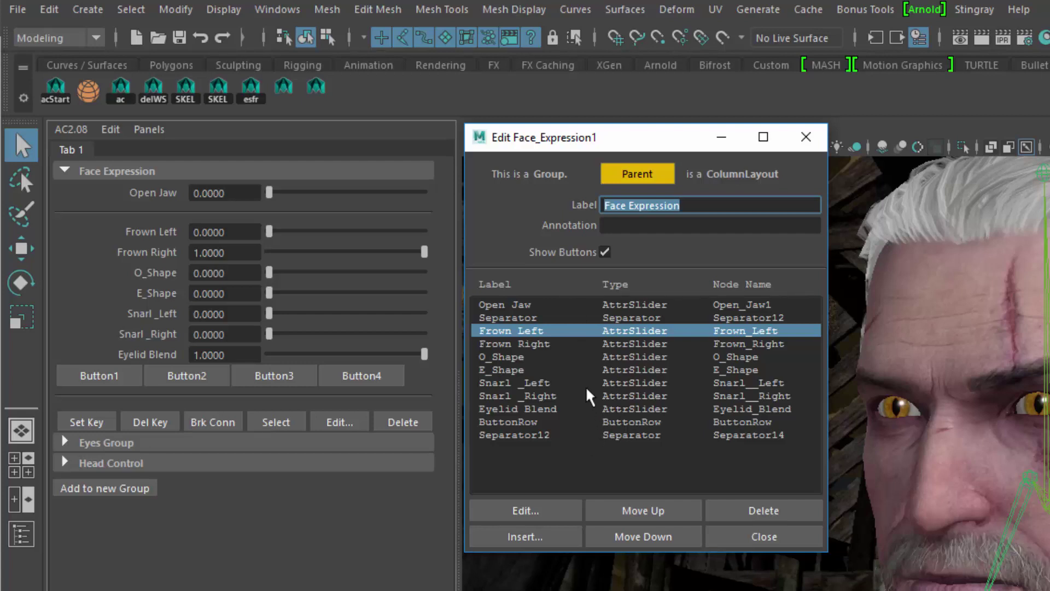
Relabel the Frown Left slider as 'Frown Left Eye', then undo it back to Frown Left
double_click(506, 330)
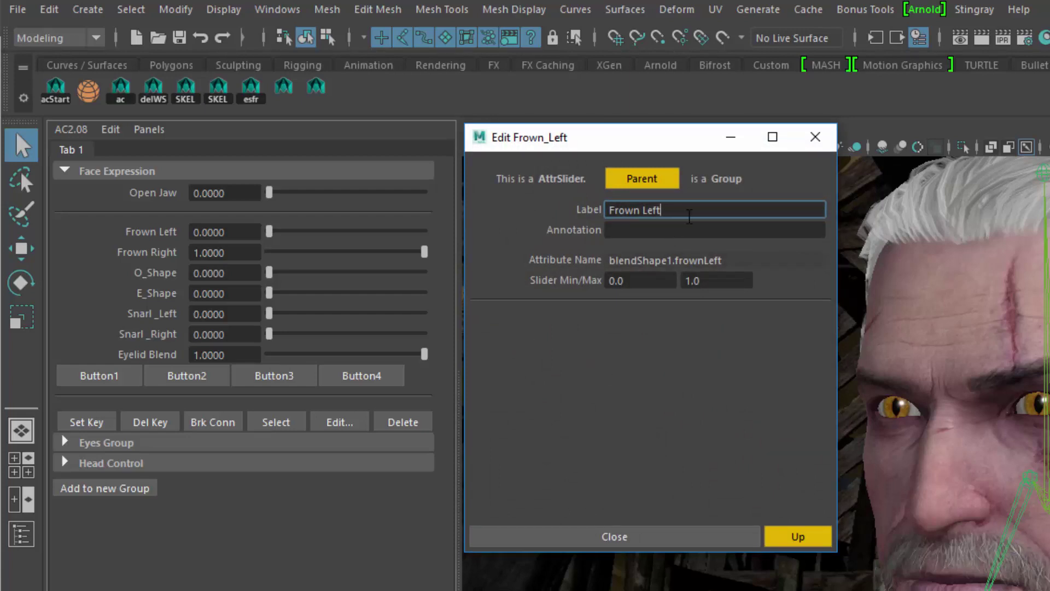
text(Eye)
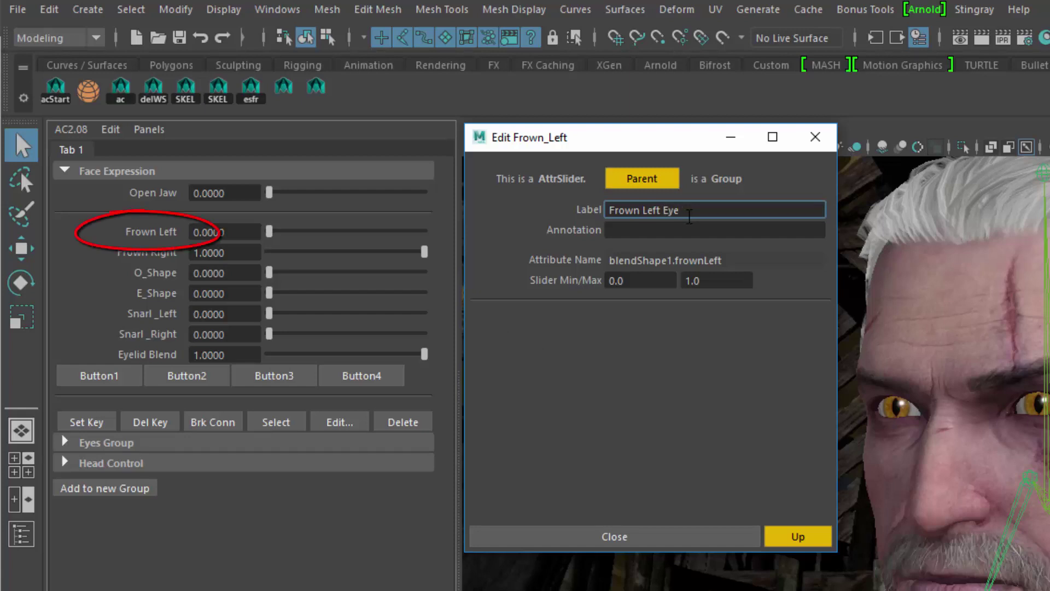
key(Return)
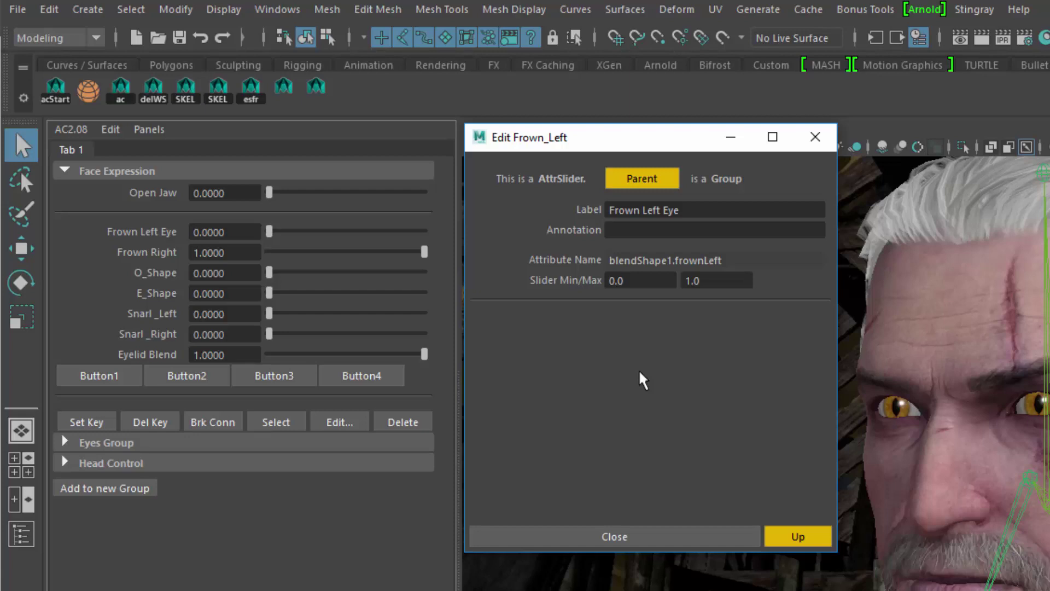
key(z)
click(246, 535)
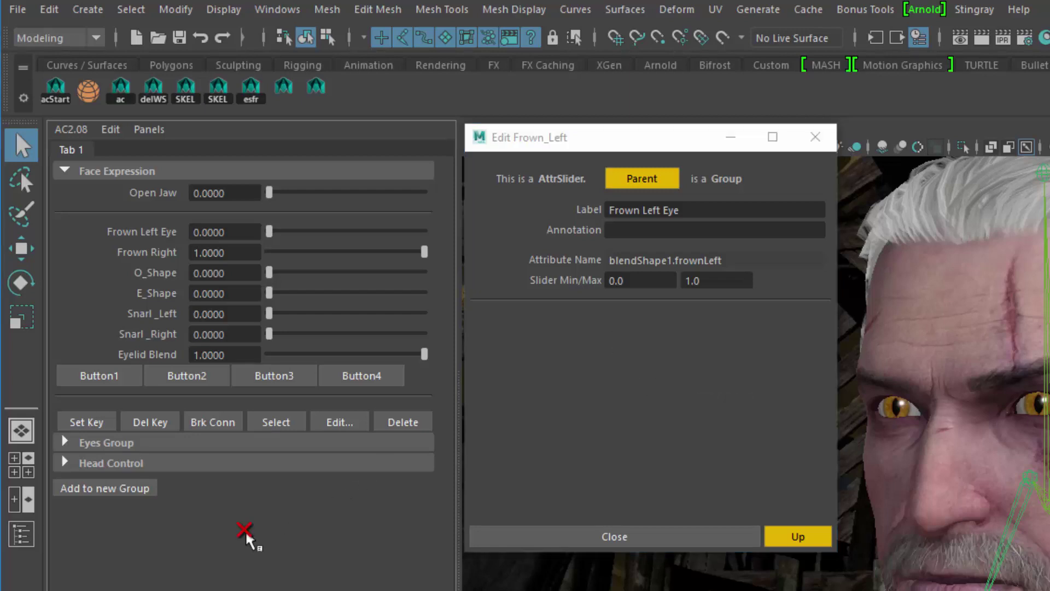
key(z)
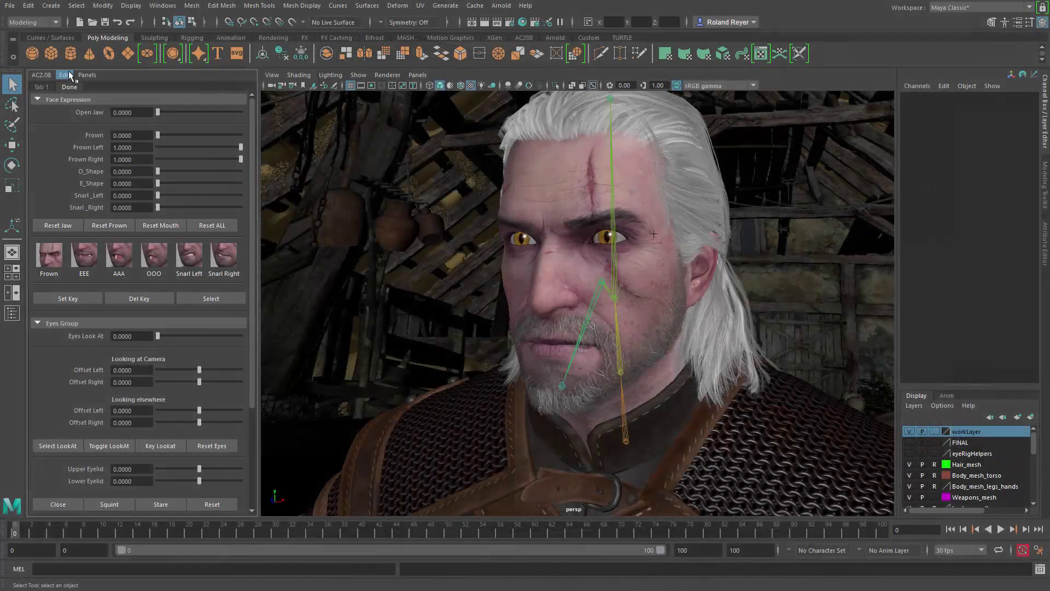
Show the Hierarchy Window for acScript1 and scroll down to the Done tab's Face Expression group
click(64, 75)
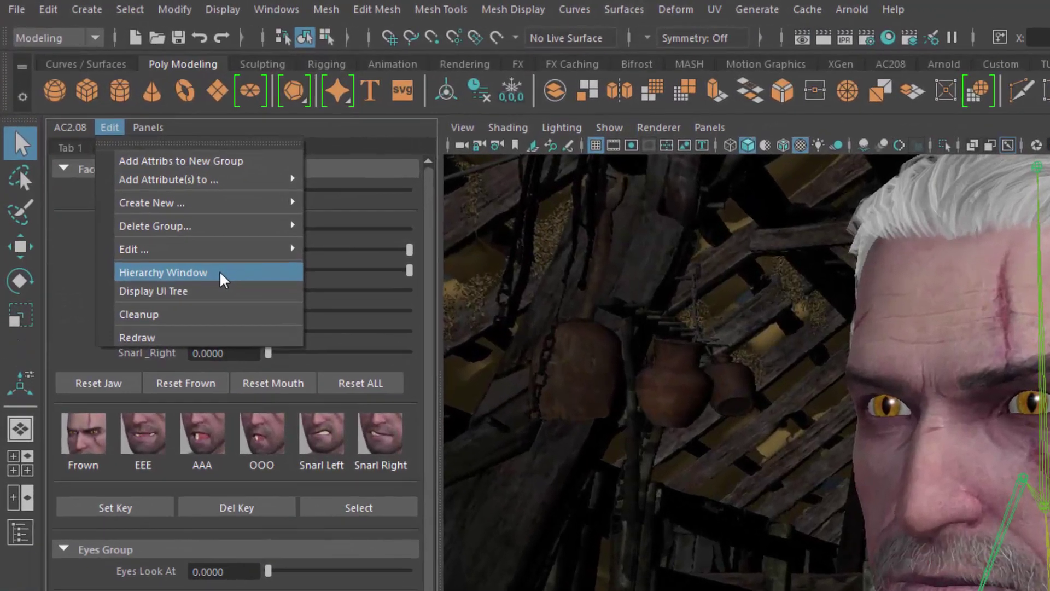
click(208, 256)
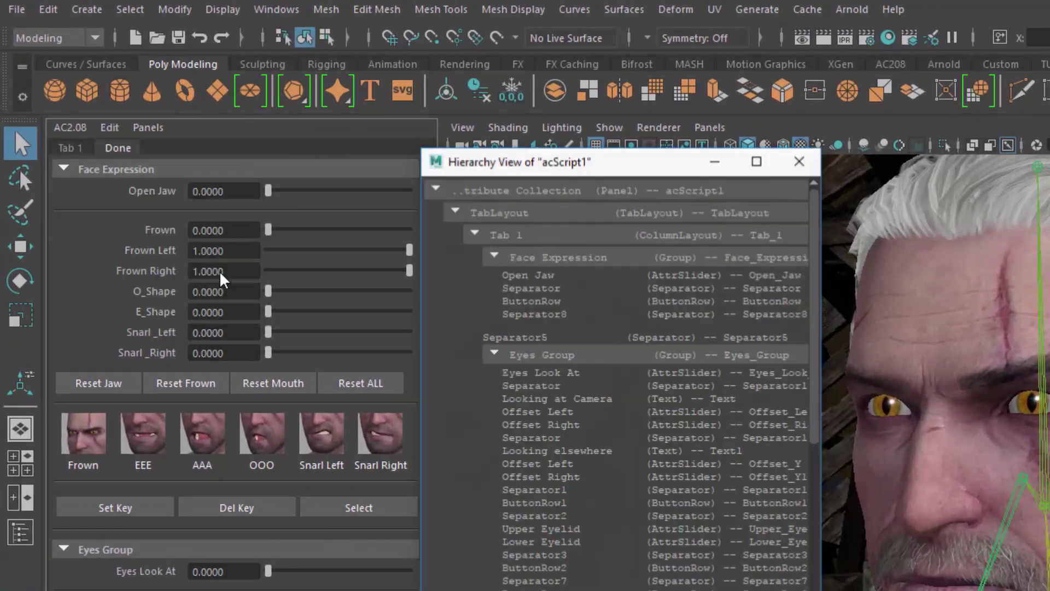
drag(819, 382, 825, 590)
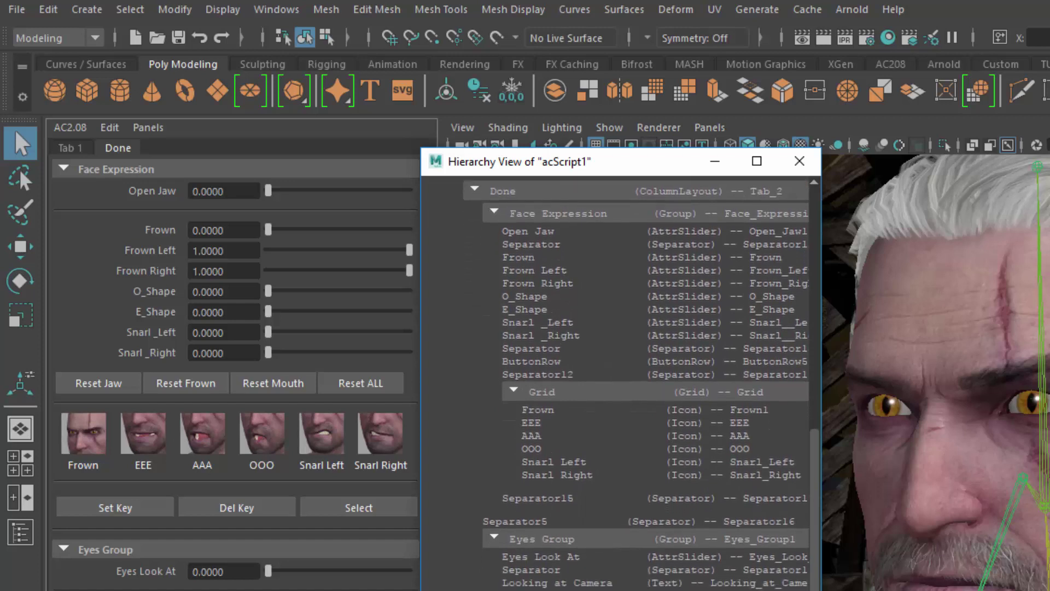
Edit the Face Expression group from the Hierarchy View and move its editor lower on screen
right_click(545, 209)
mouse_move(564, 247)
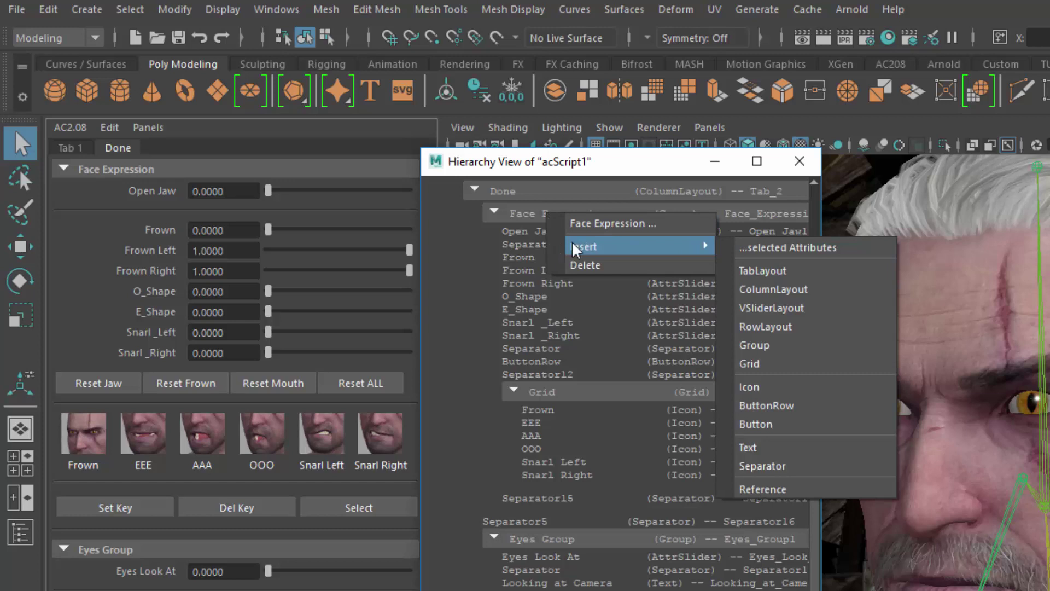
click(602, 223)
drag(563, 291, 565, 577)
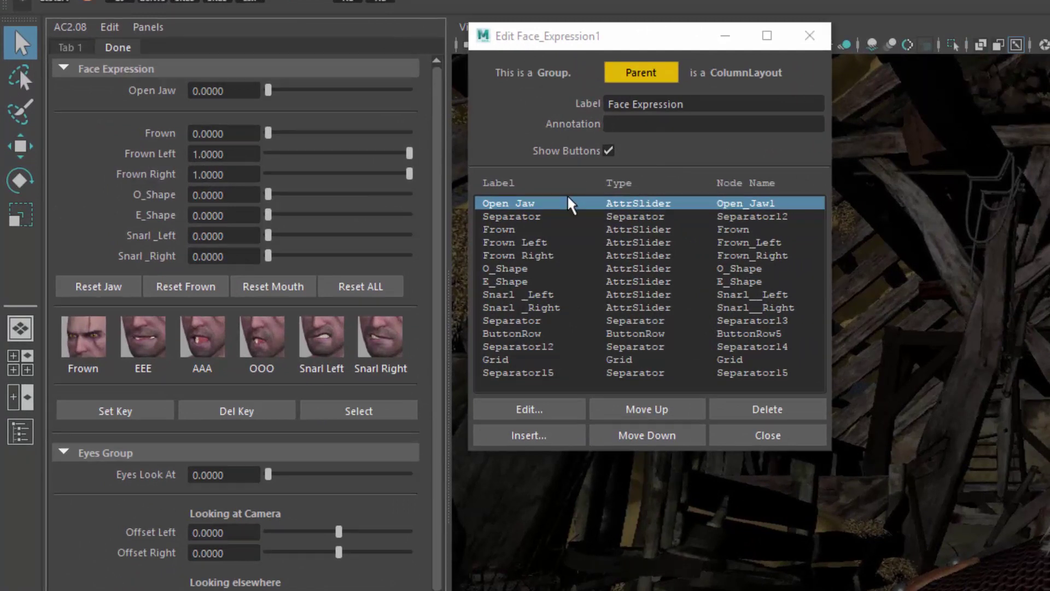
Inspect the Open Jaw slider's settings, return to the group list, and select Open Jaw through Snarl _Left
double_click(568, 211)
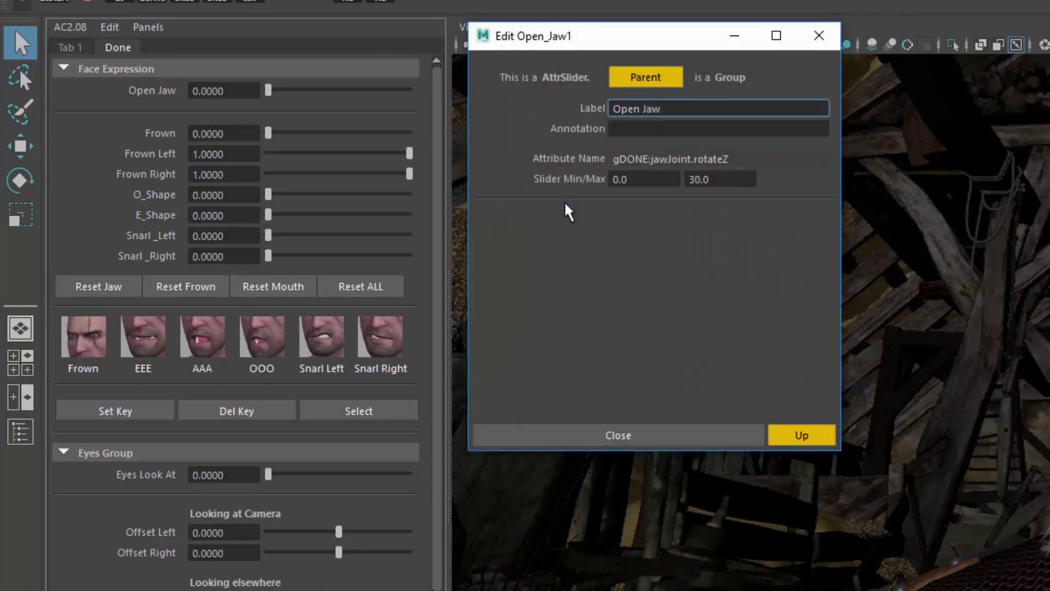
click(639, 78)
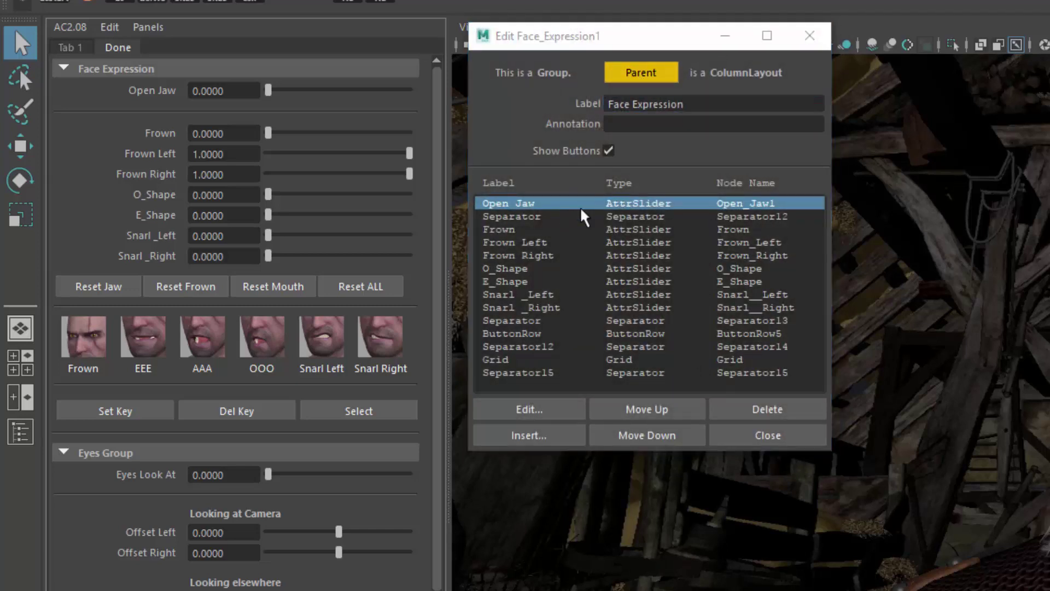
click(526, 410)
drag(569, 51, 570, 590)
drag(629, 205, 631, 309)
Edit all selected entries at once, close every stacked editor, then select Frown Right and list insertable element types
click(555, 417)
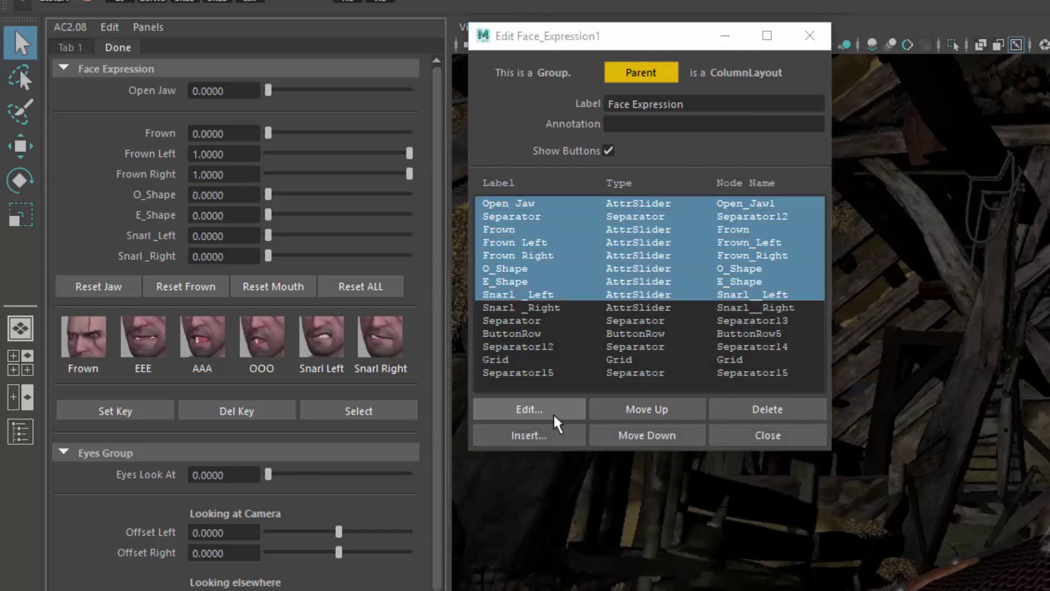
click(893, 109)
click(884, 101)
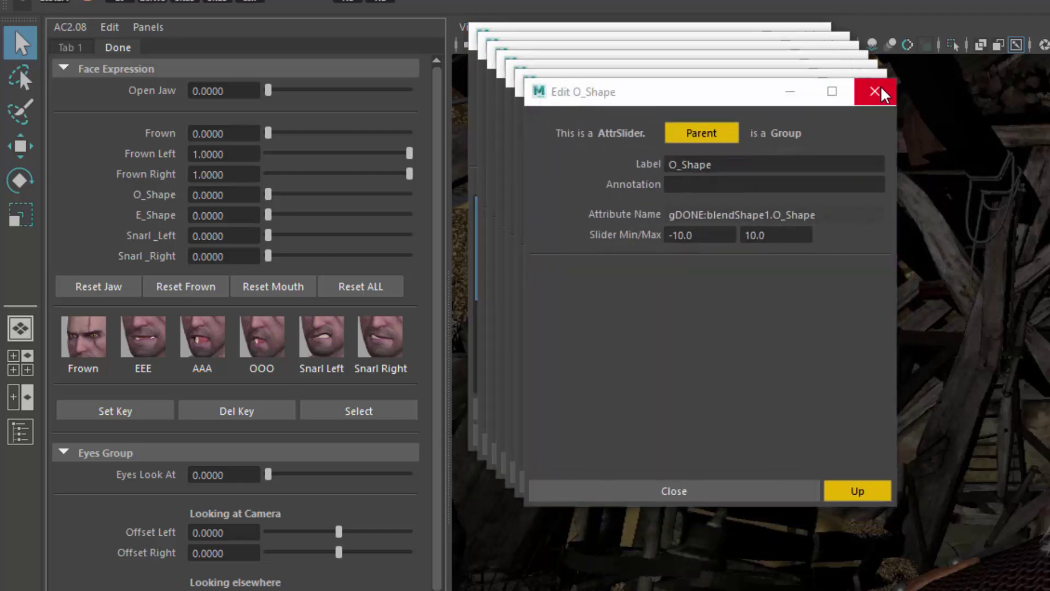
click(875, 92)
click(866, 82)
click(856, 72)
click(863, 64)
click(835, 51)
click(837, 43)
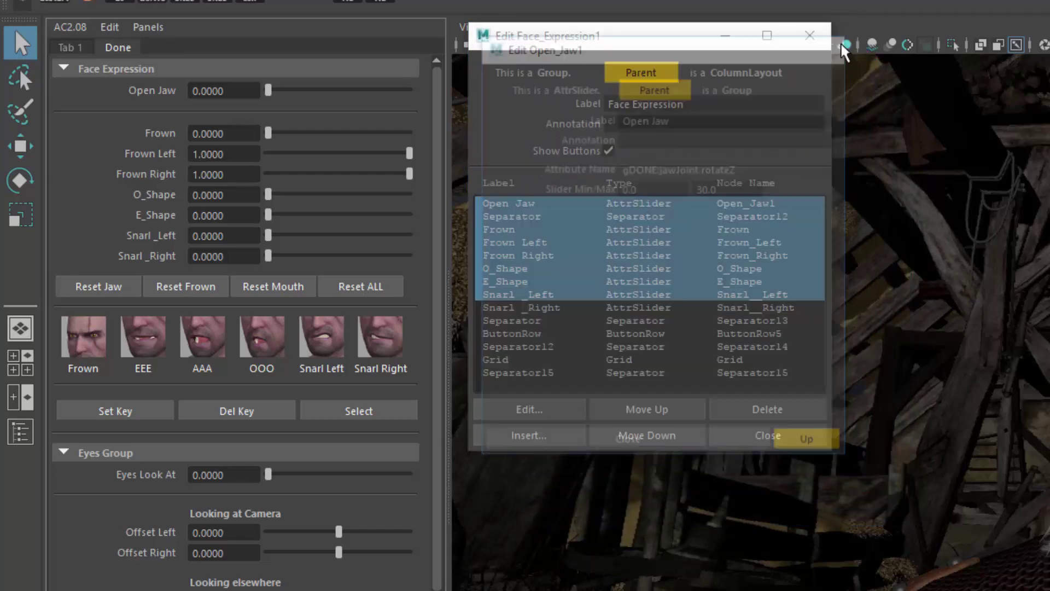
click(563, 256)
click(546, 435)
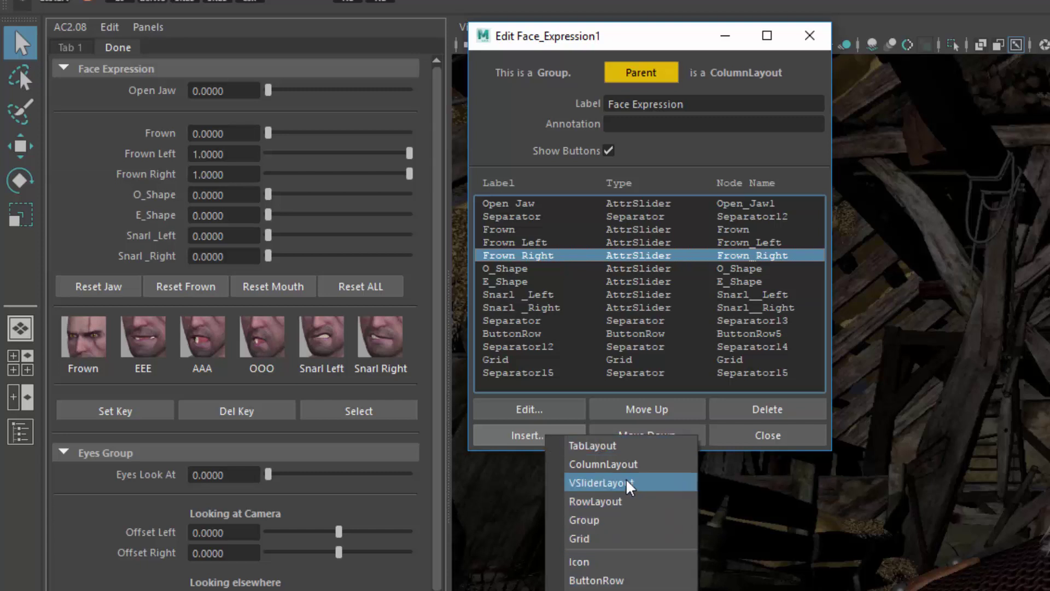
Move Open Jaw, the three Frown sliders and E_Shape down three places, then select the top five entries
click(546, 205)
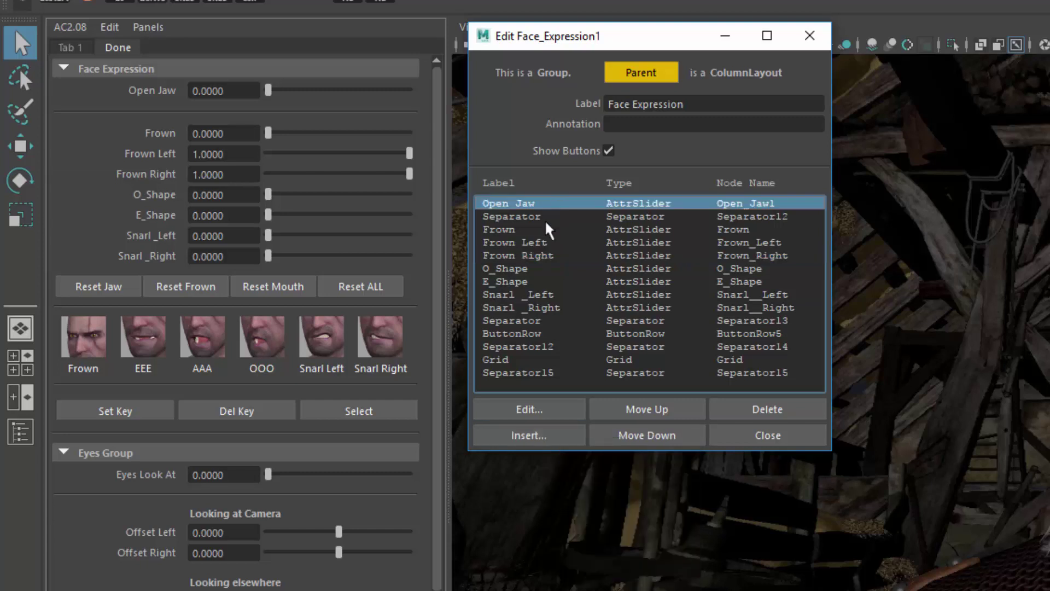
ctrl+drag(544, 229, 547, 256)
ctrl+click(546, 282)
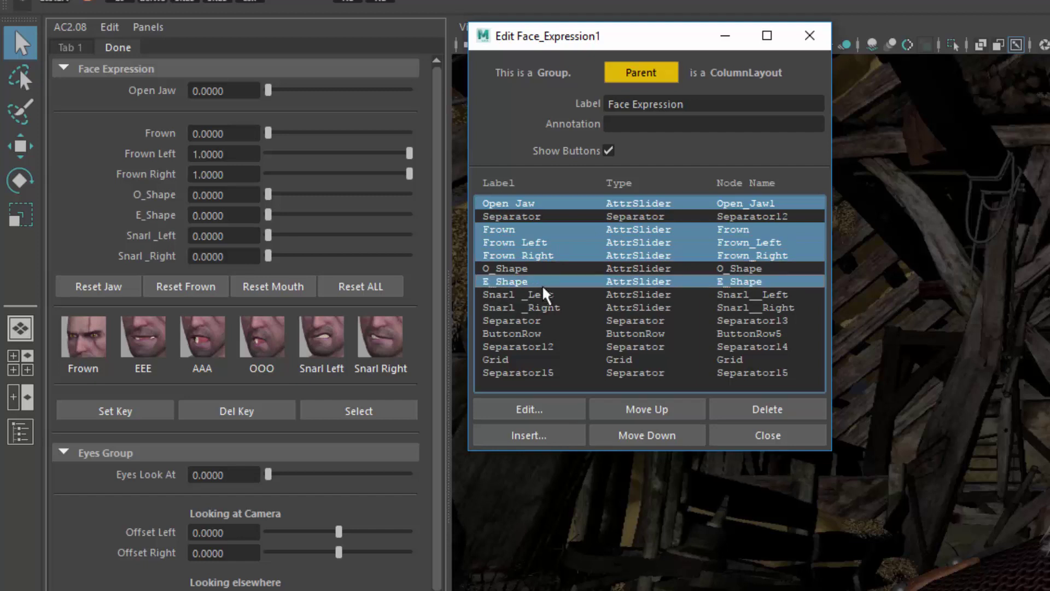
click(640, 441)
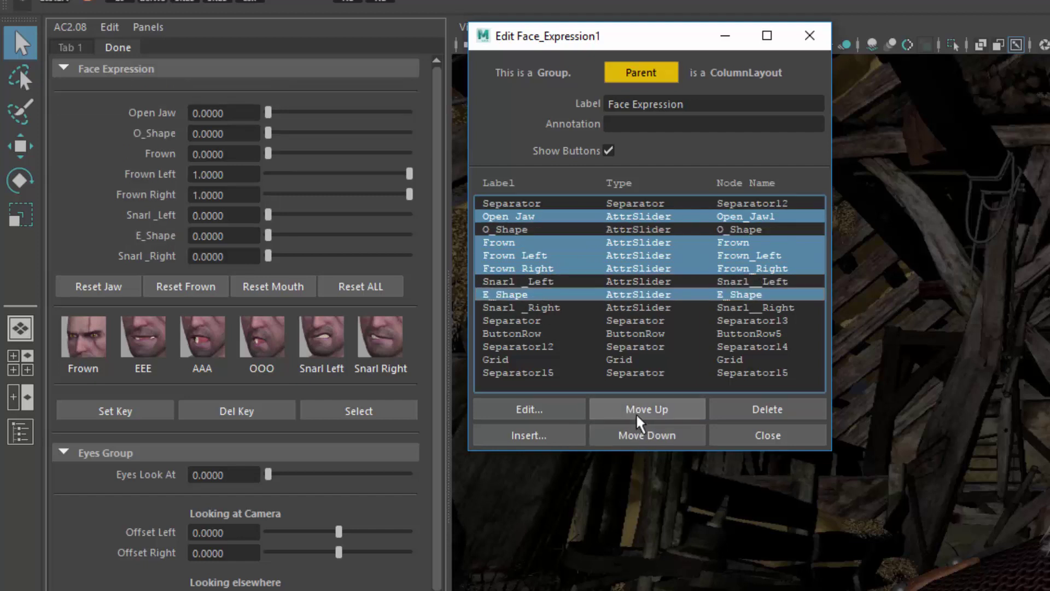
click(640, 440)
click(640, 441)
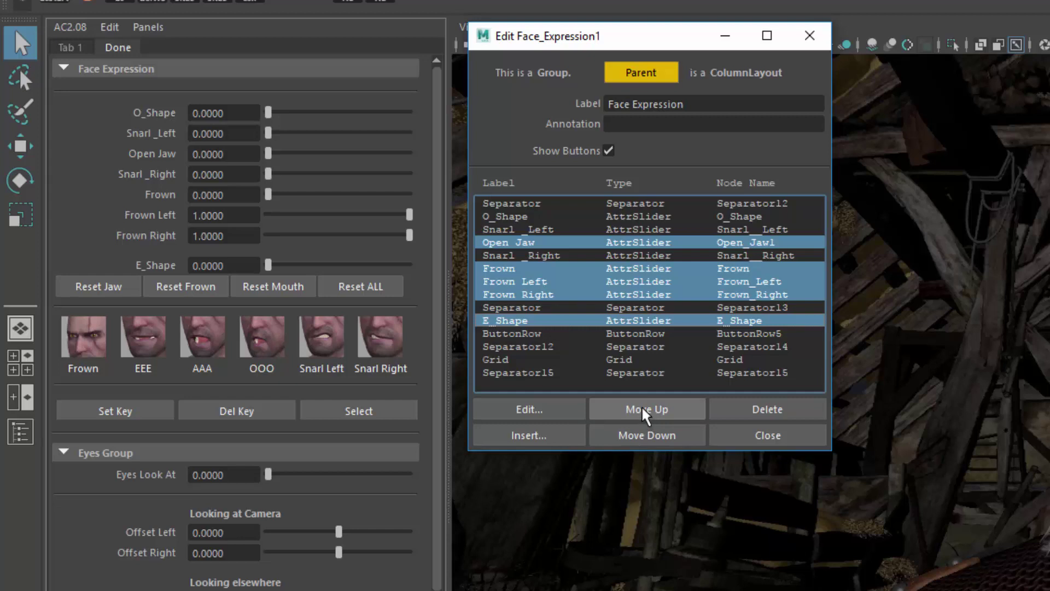
mouse_move(584, 272)
middle_down()
mouse_move(576, 304)
mouse_move(247, 99)
middle_up()
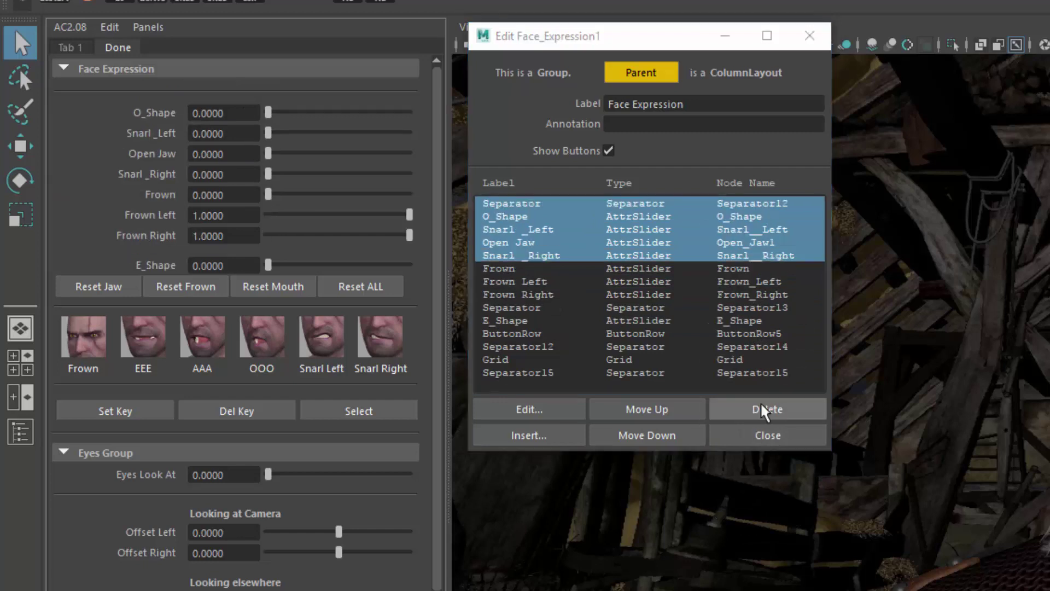
Delete the five selected Face Expression entries, then undo with Ctrl+Z to restore them
click(764, 409)
click(271, 345)
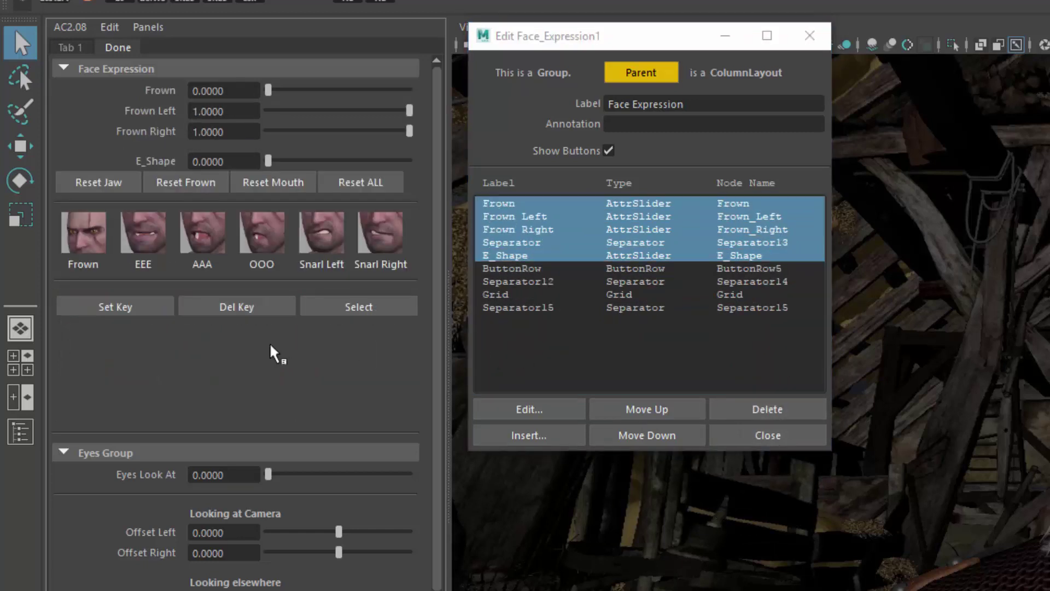
key(z)
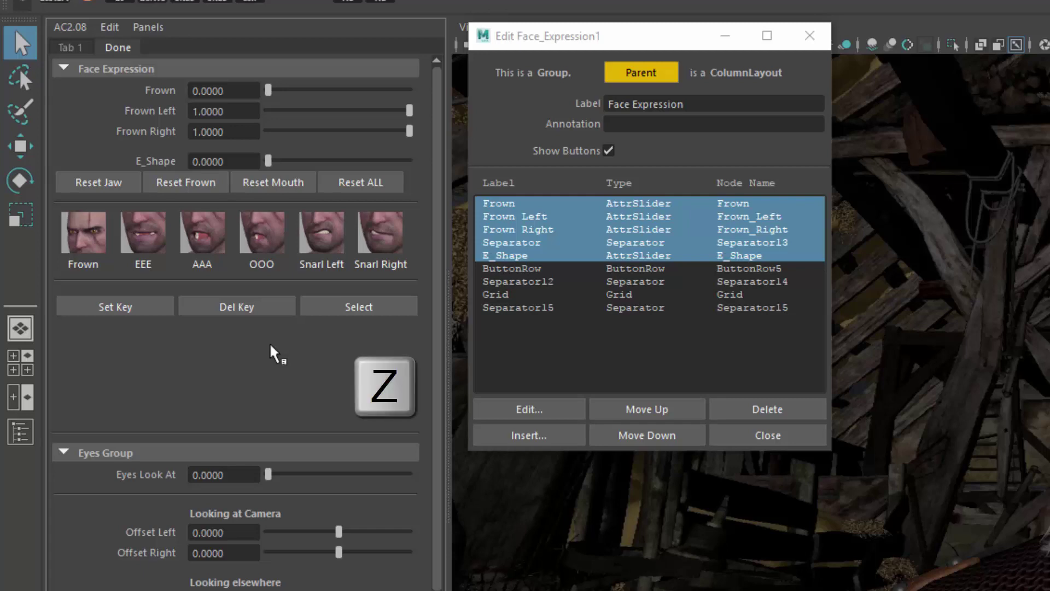